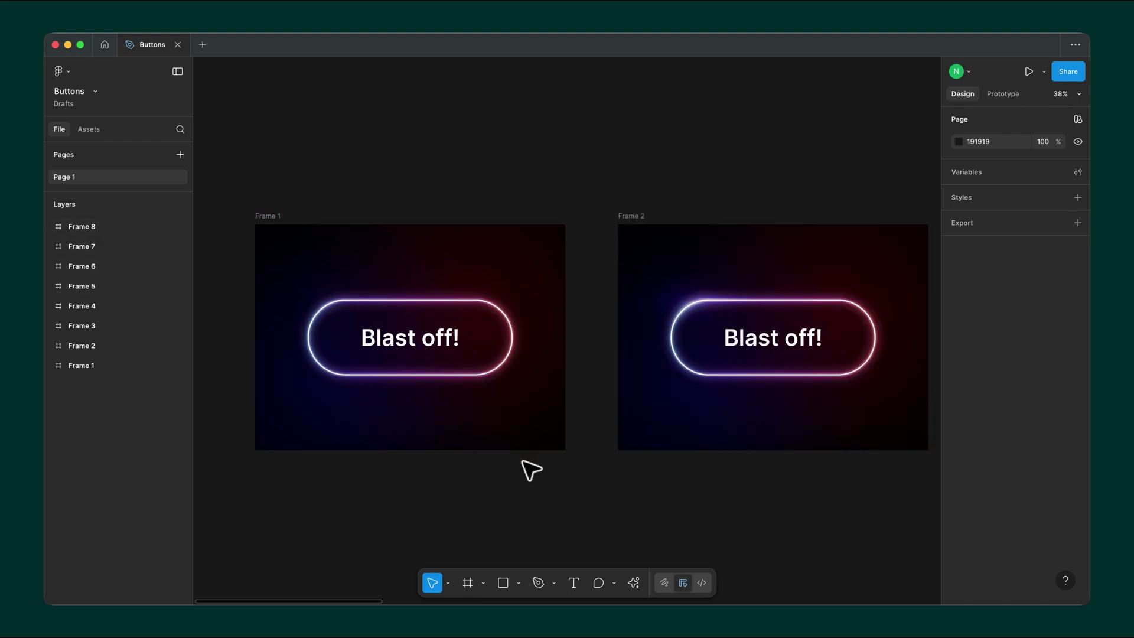
# Pan the canvas to locate and select Frame 1
pyautogui.scroll(-5, 531, 469)
pyautogui.hscroll(5, 531, 469)
pyautogui.hscroll(3, 532, 471)
pyautogui.scroll(1, 532, 471)
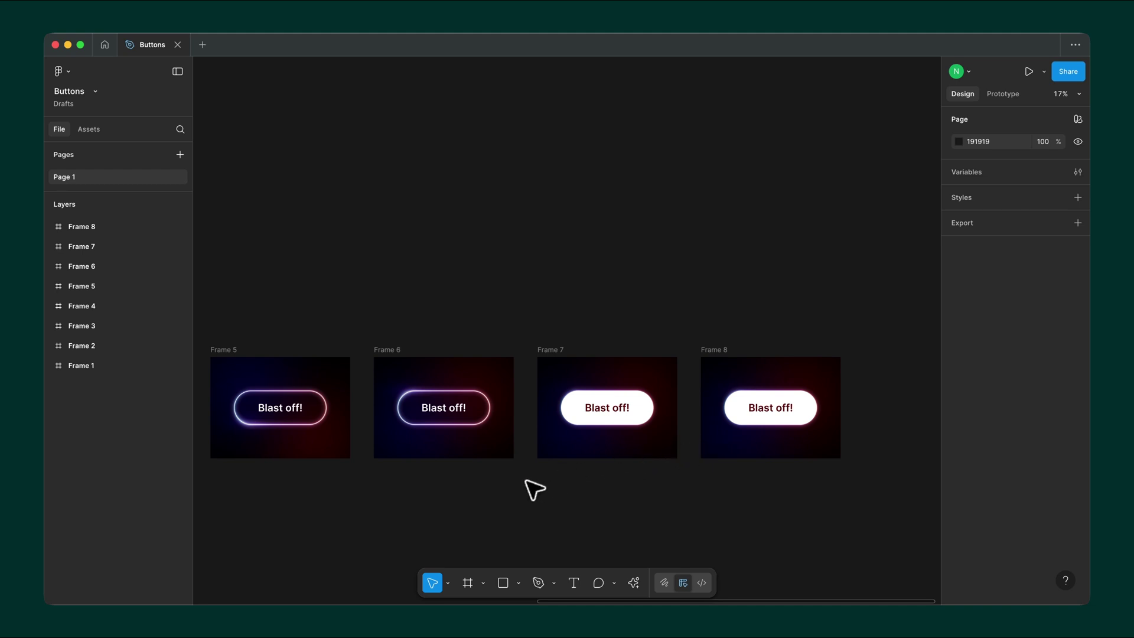
pyautogui.scroll(-3, 534, 489)
pyautogui.hscroll(-8, 532, 489)
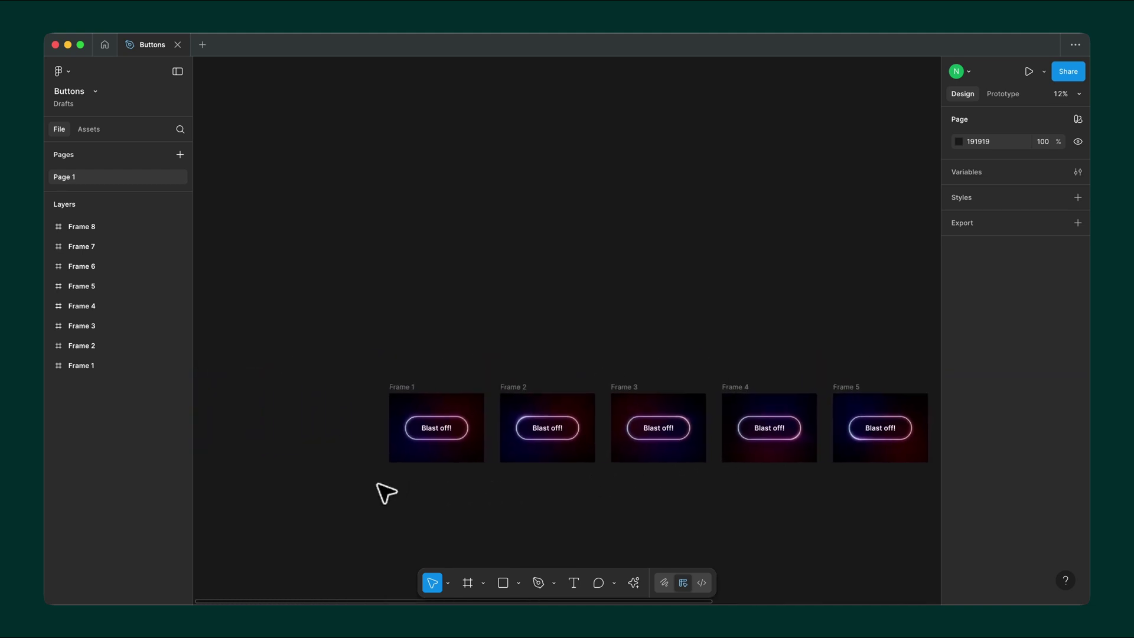
pyautogui.scroll(6, 387, 493)
pyautogui.hscroll(2, 384, 460)
pyautogui.scroll(1, 383, 461)
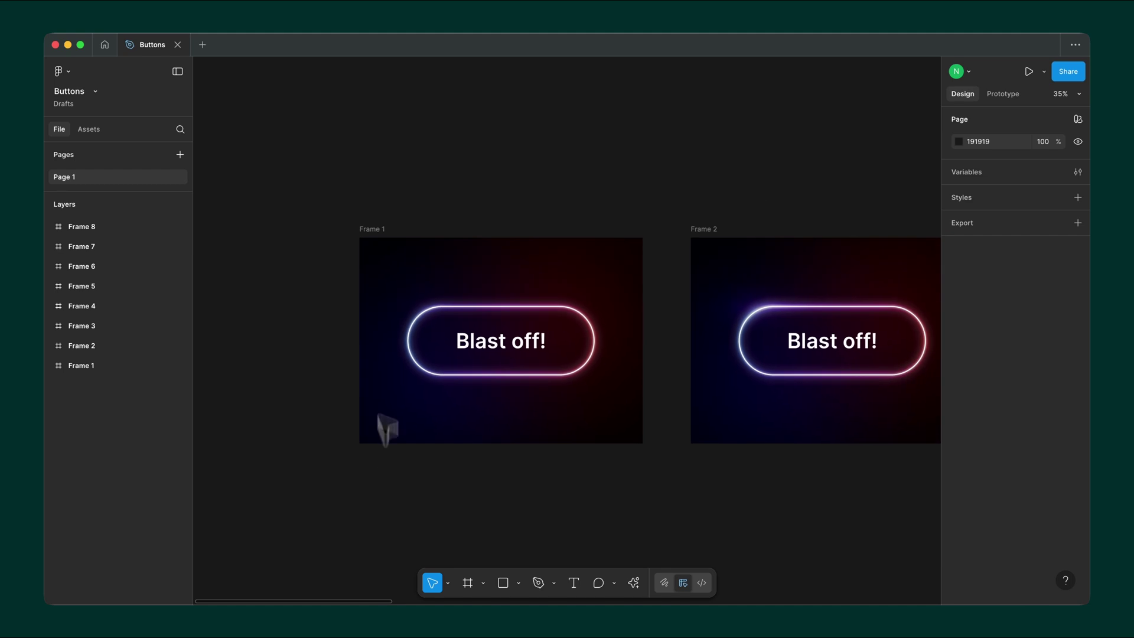
pyautogui.click(372, 239)
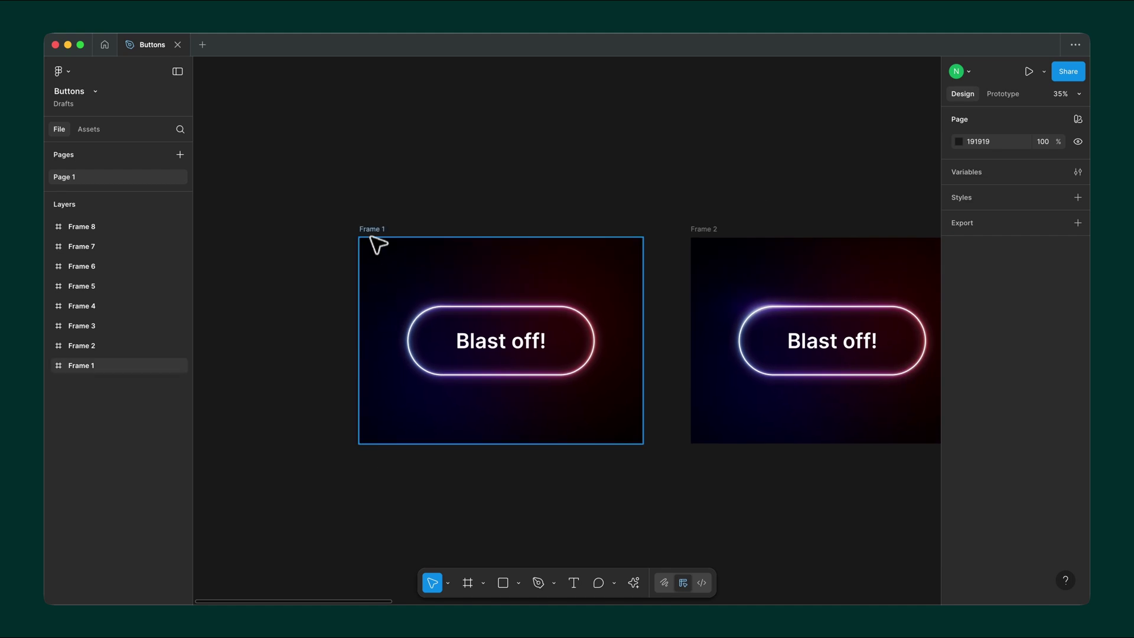
# Add a flow starting point on Frame 1 named 'Button Animation'
pyautogui.click(995, 97)
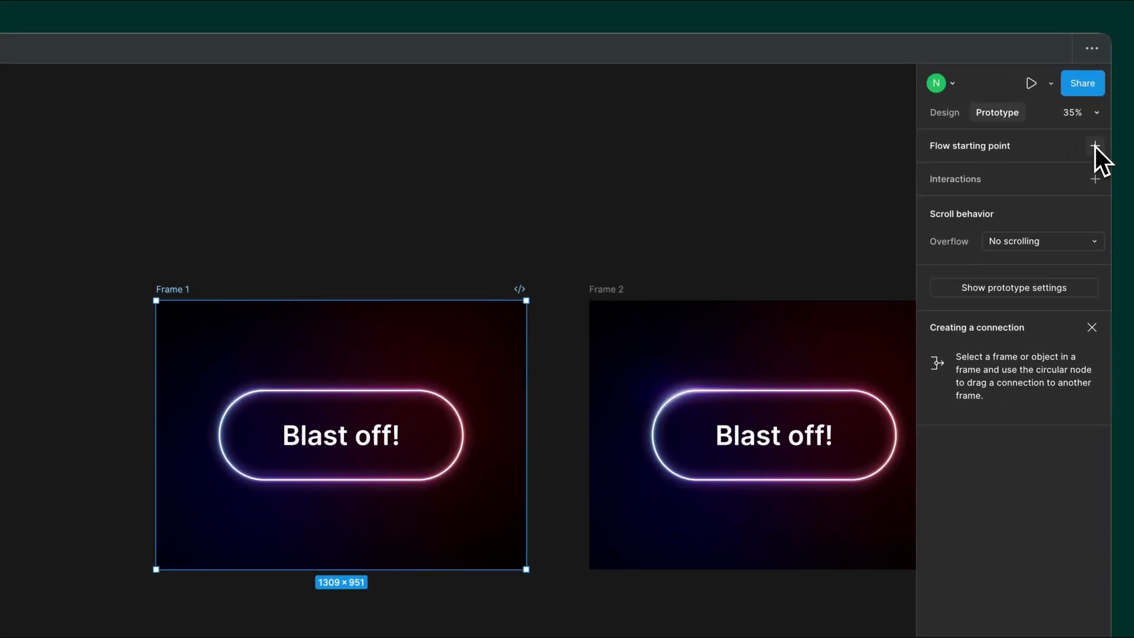
pyautogui.click(1095, 146)
pyautogui.write('Button Animation')
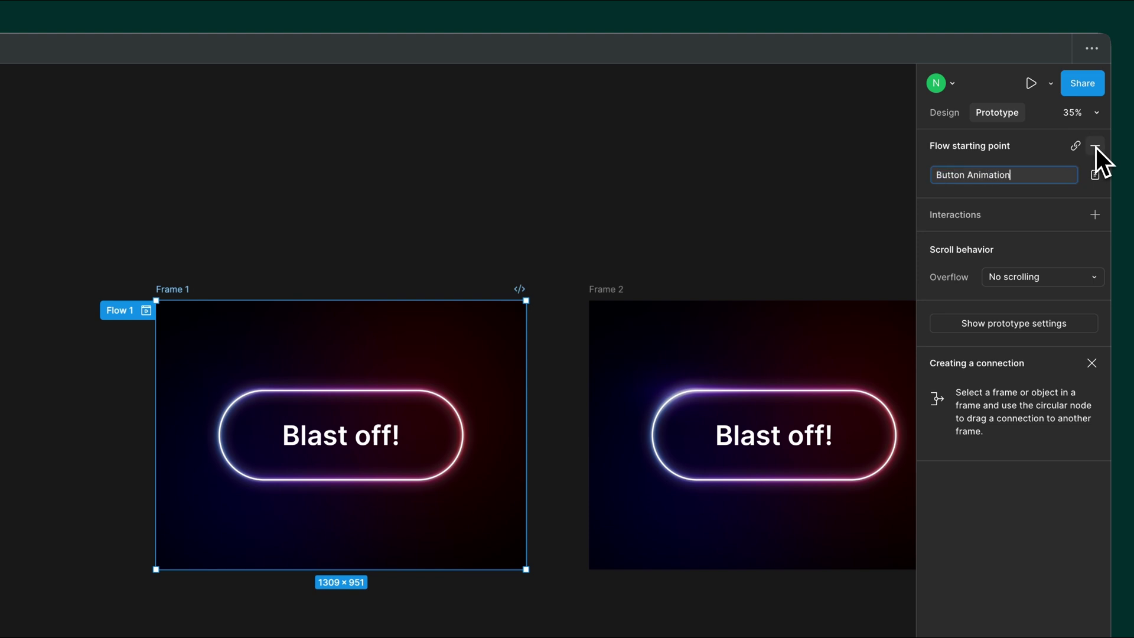
pyautogui.press('Return')
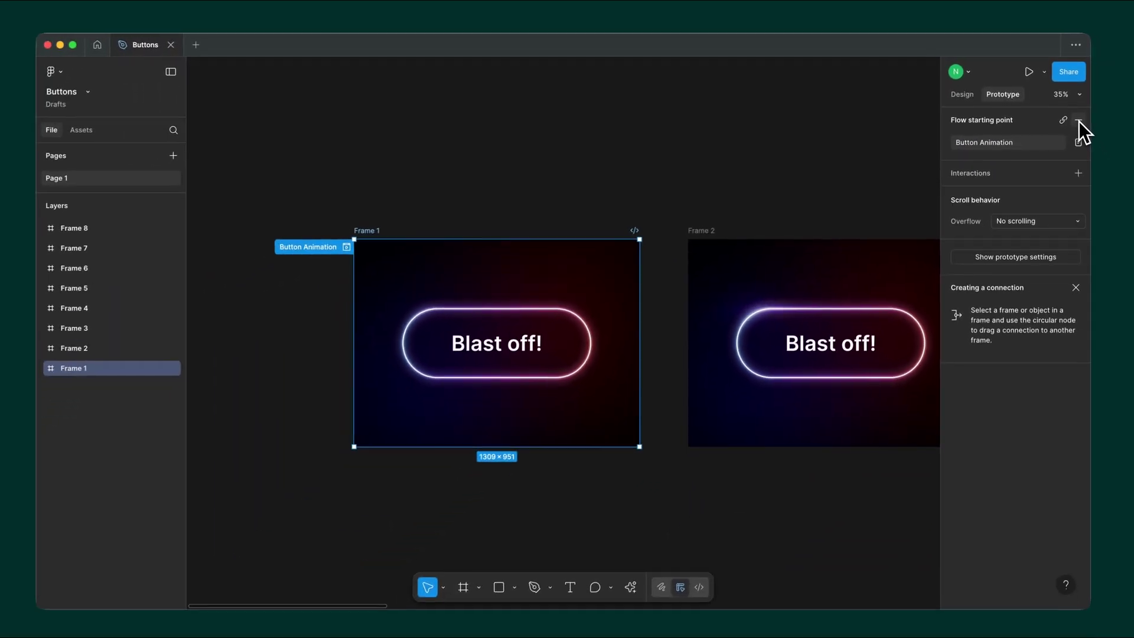
# Connect Frame 1 to Frame 2 and set the transition to Smart animate
pyautogui.moveTo(654, 340); pyautogui.dragTo(695, 341)
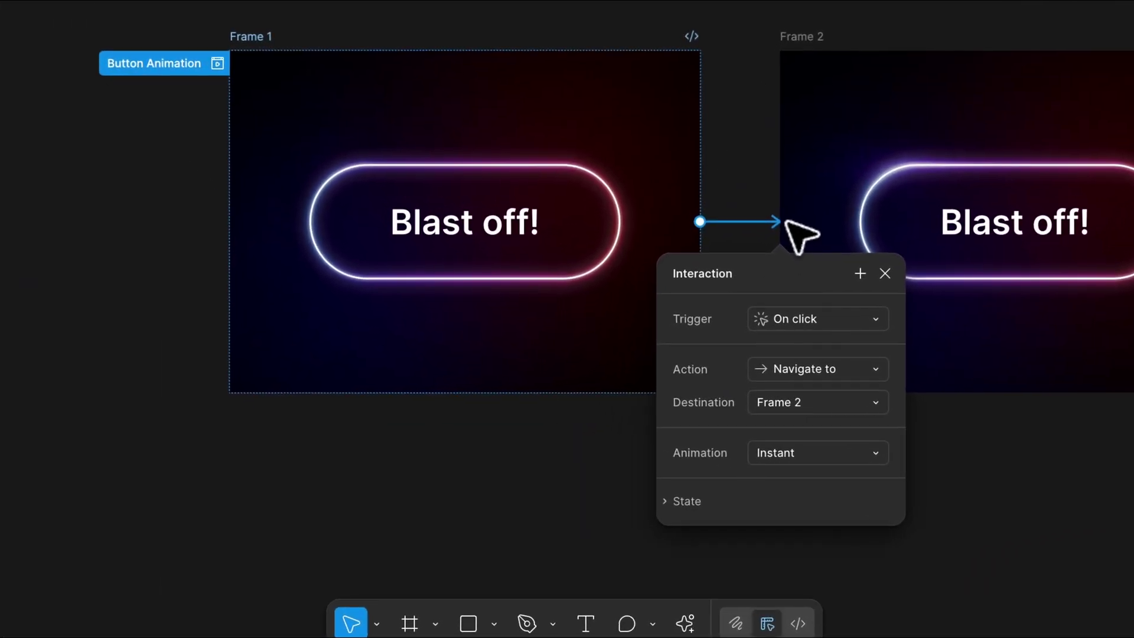
pyautogui.scroll(-5, 859, 422)
pyautogui.hscroll(4, 859, 422)
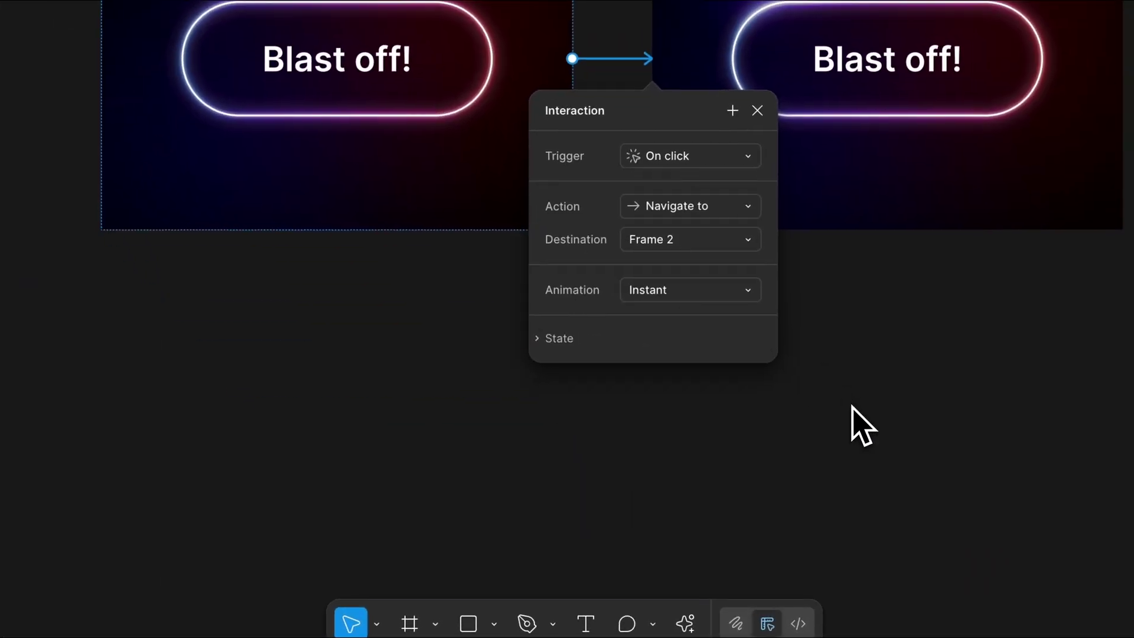
pyautogui.click(746, 292)
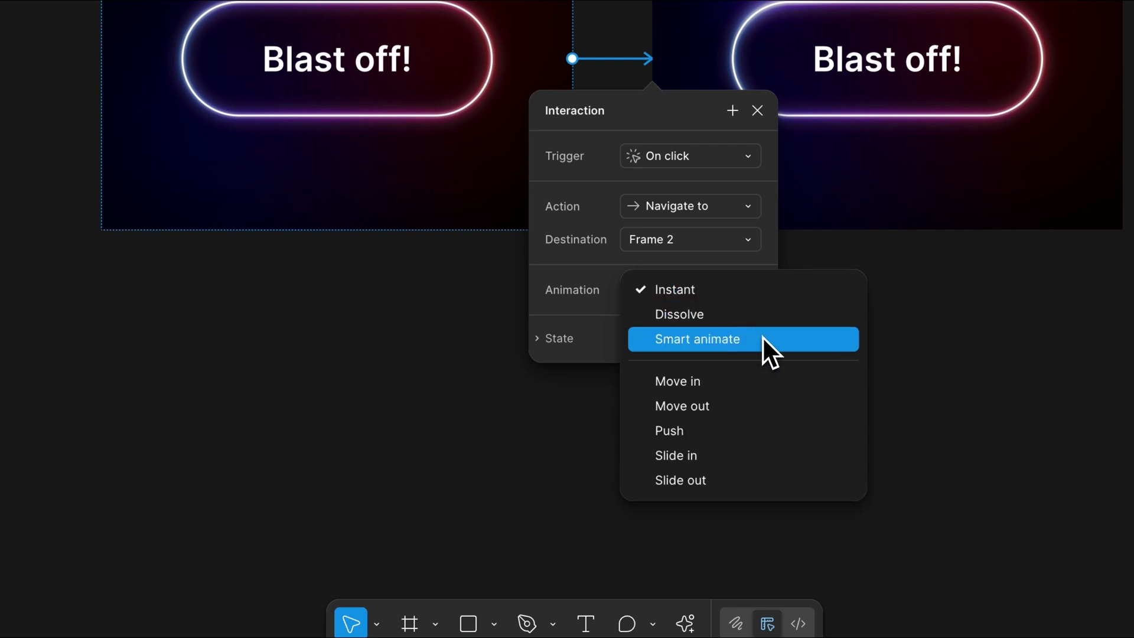
pyautogui.click(763, 338)
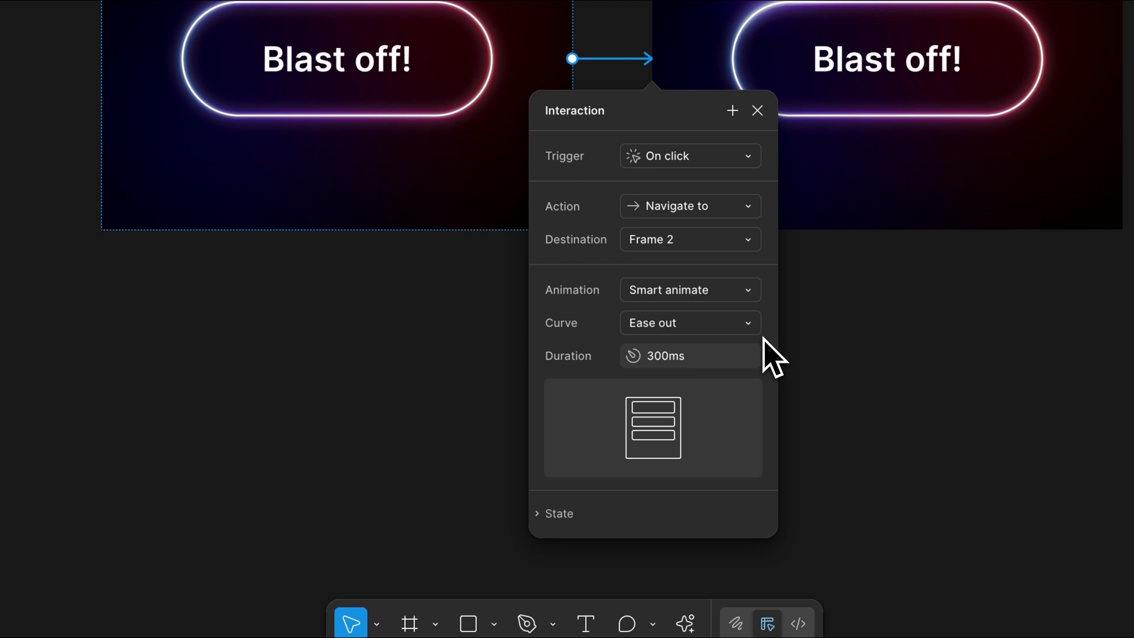
# Set a Linear curve with 600ms duration, then link Frame 2 to Frame 3
pyautogui.click(750, 324)
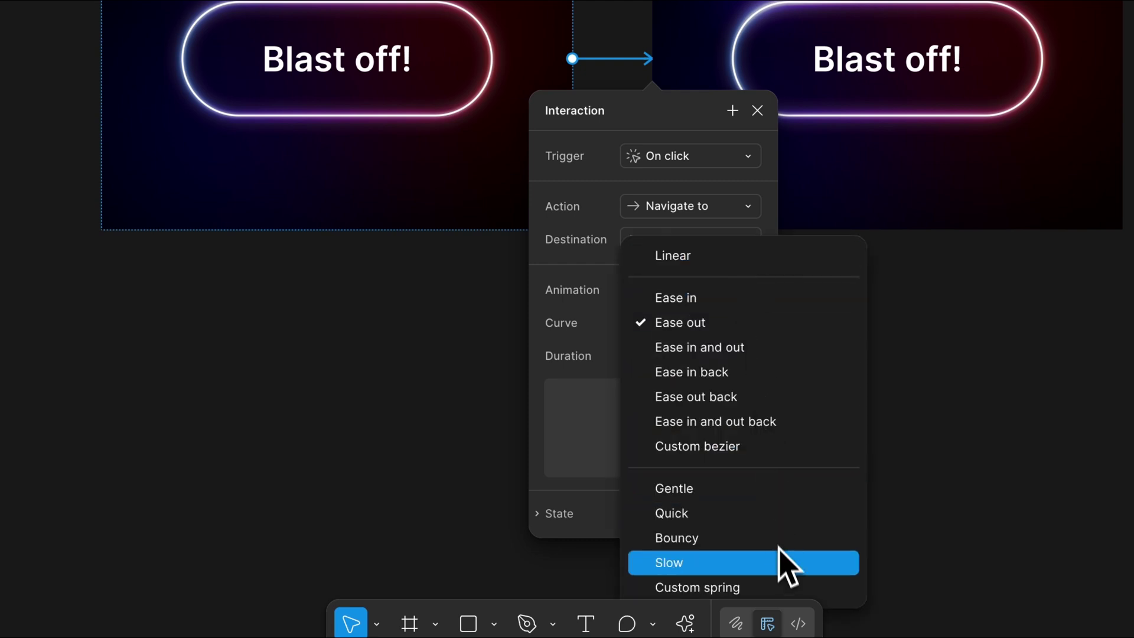
pyautogui.click(730, 260)
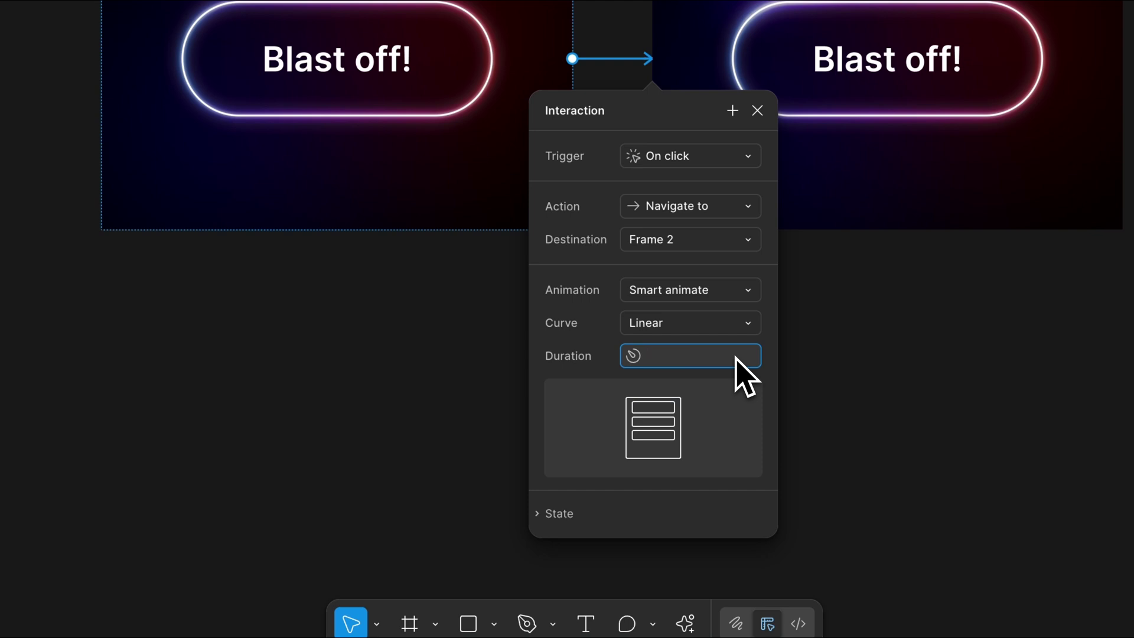
pyautogui.press('Return')
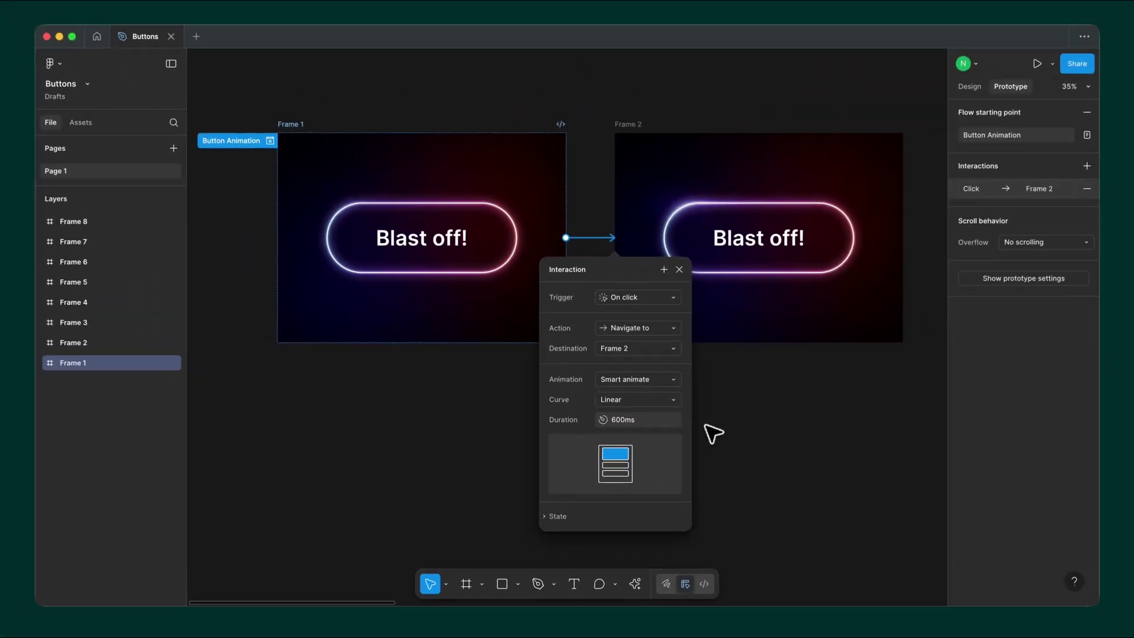
pyautogui.click(814, 371)
pyautogui.moveTo(816, 96); pyautogui.dragTo(913, 110)
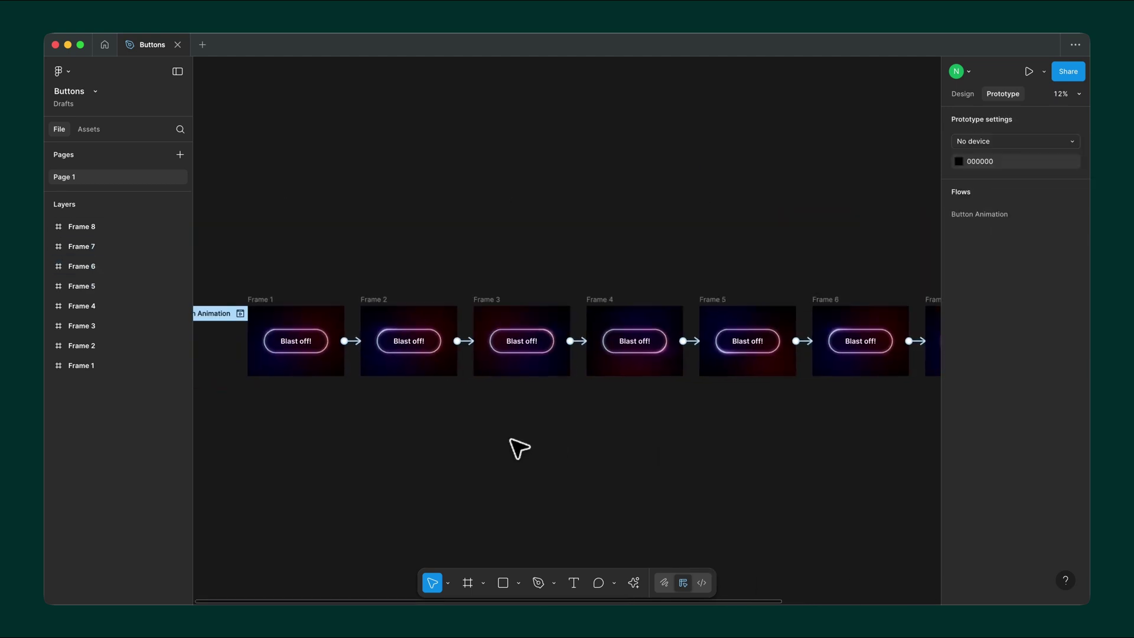
# Launch the LottieFiles for Figma plugin from the canvas context menu
pyautogui.hscroll(3, 519, 449)
pyautogui.scroll(2, 519, 449)
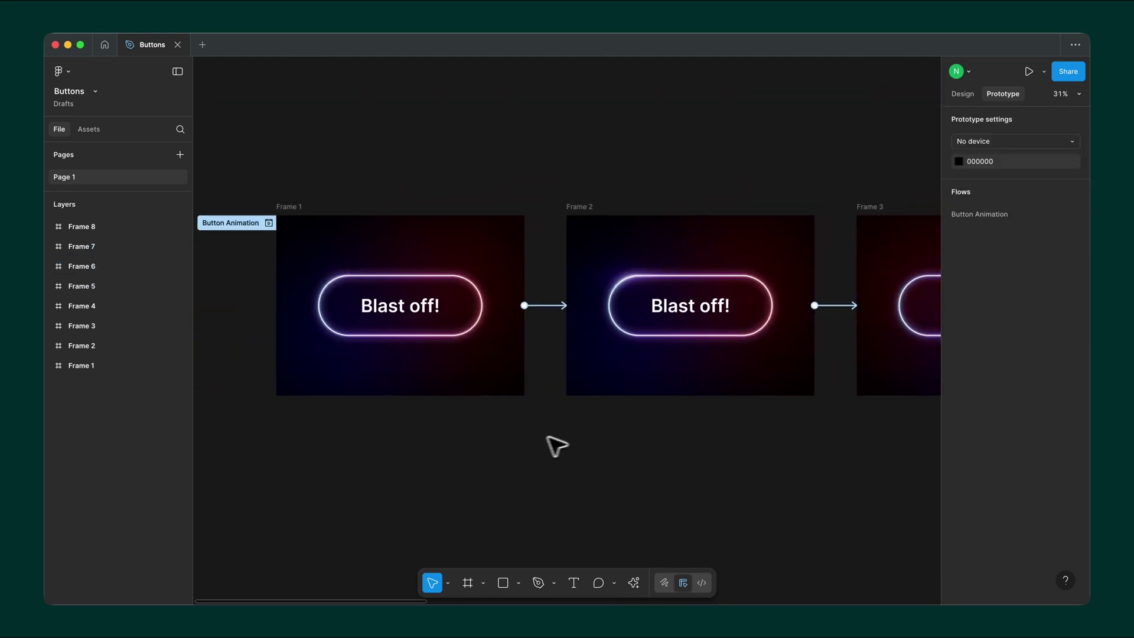
pyautogui.rightClick(568, 436)
pyautogui.moveTo(642, 503)
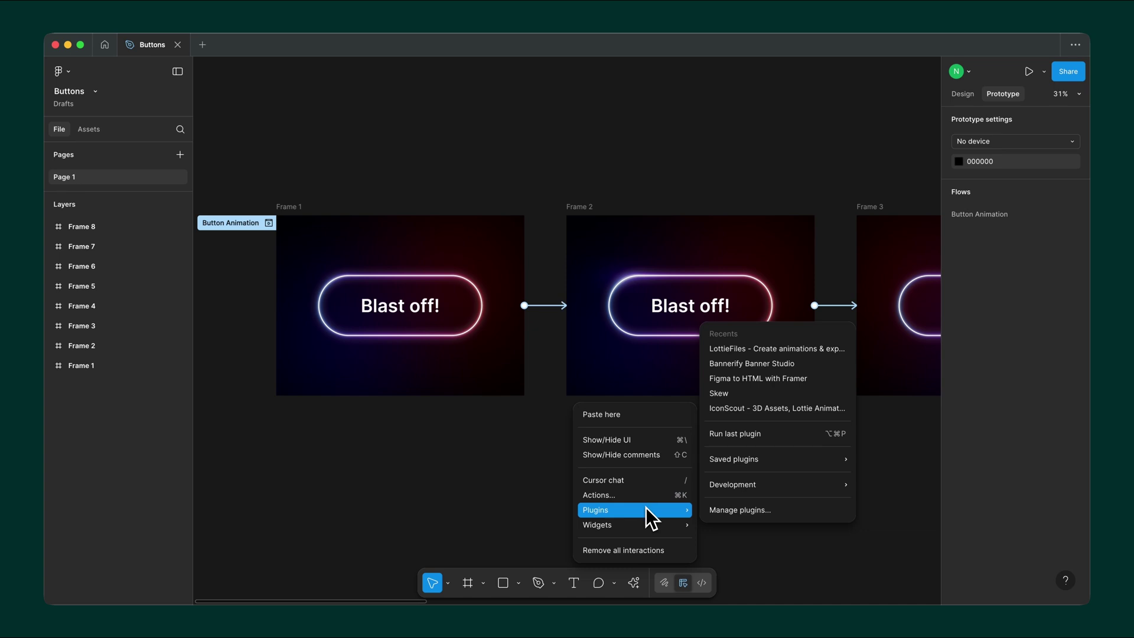
pyautogui.click(814, 350)
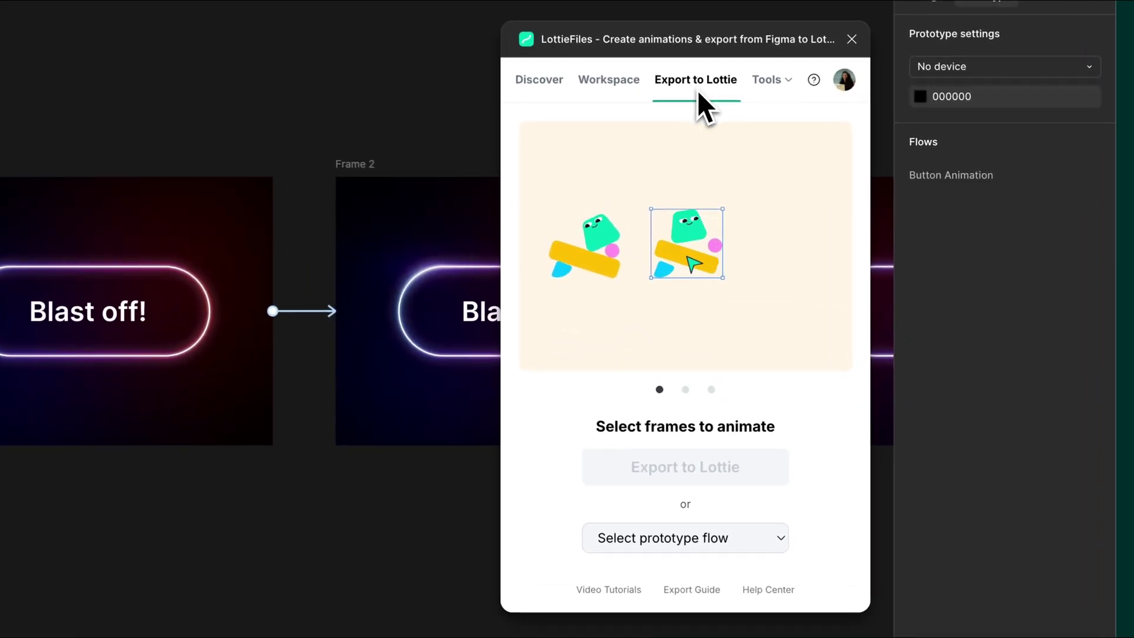
# Export the Button Animation flow and save it to the Figma folder
pyautogui.click(756, 537)
pyautogui.click(763, 561)
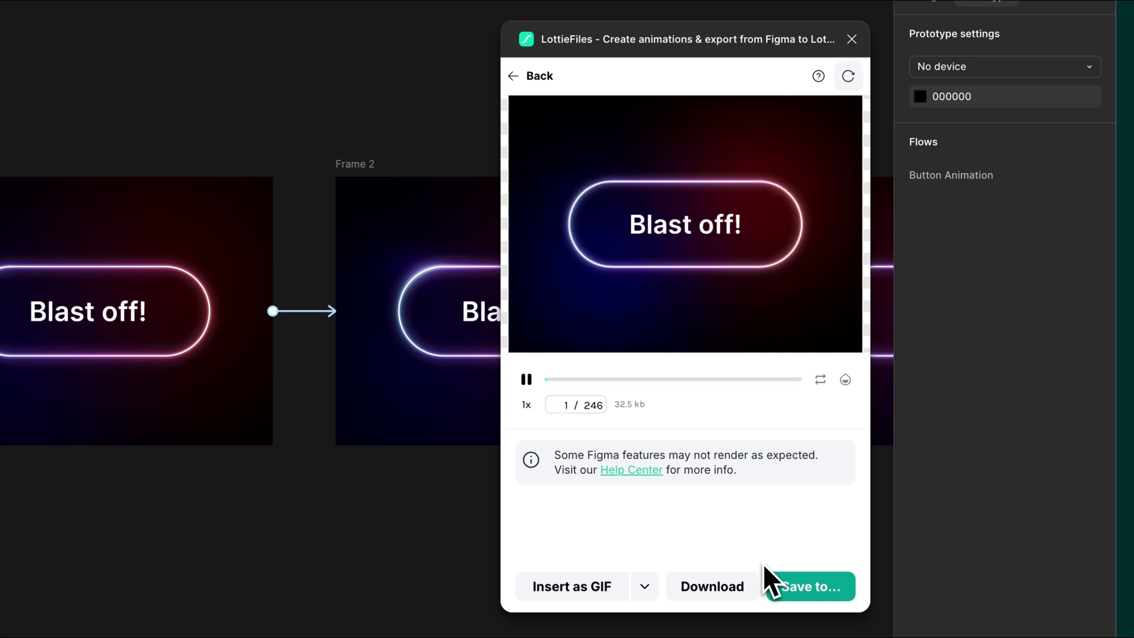
pyautogui.click(822, 591)
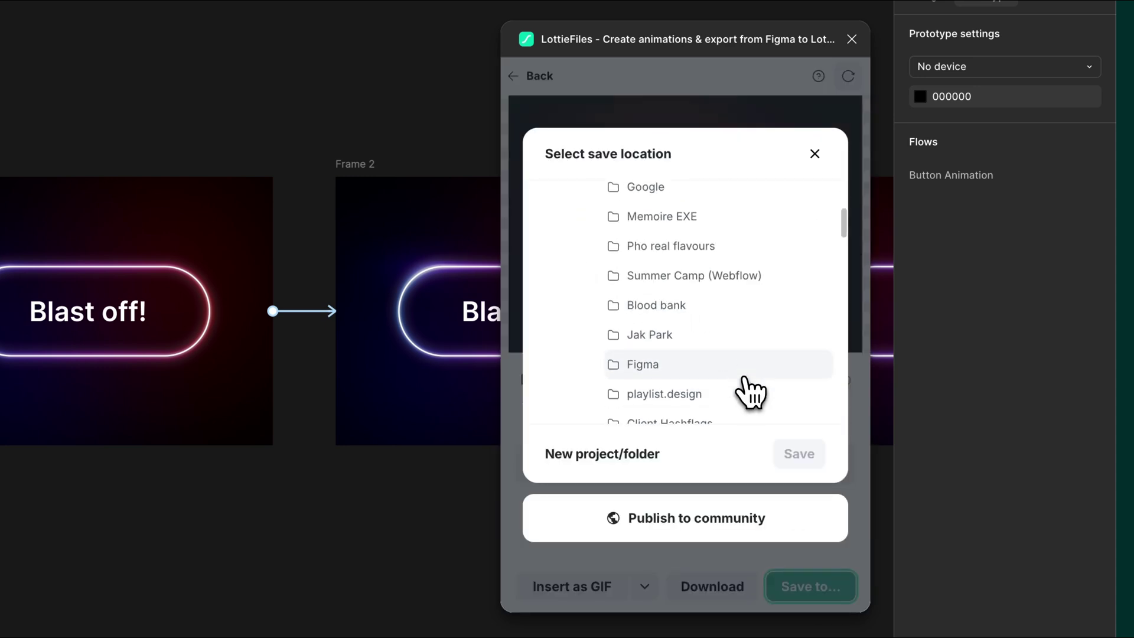
pyautogui.scroll(-5, 747, 393)
pyautogui.click(746, 392)
pyautogui.click(802, 453)
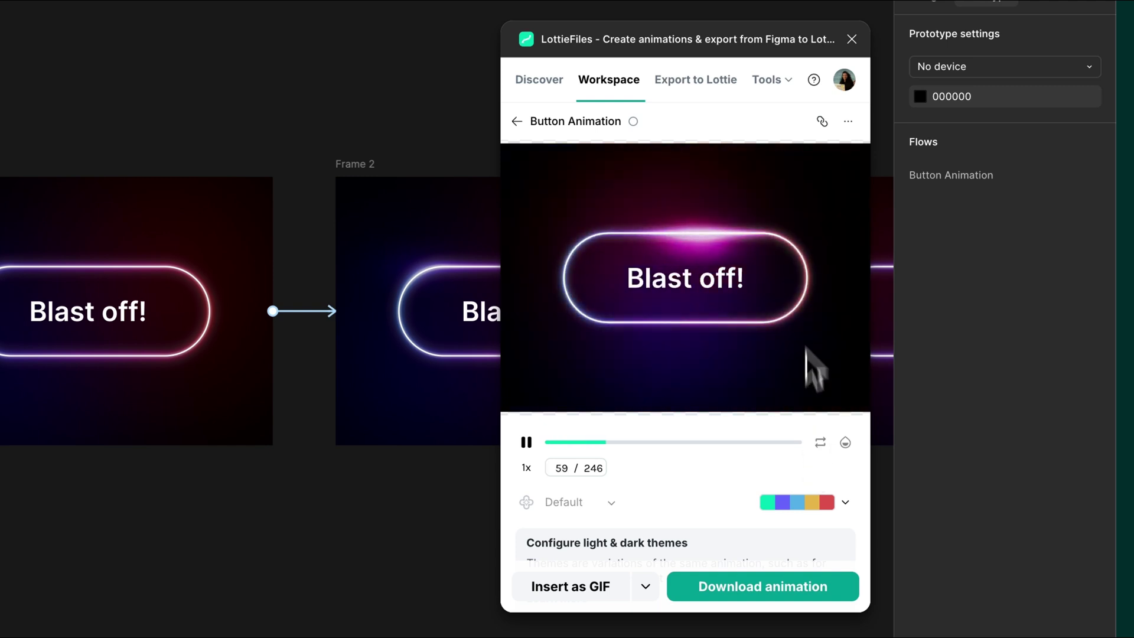
# Open the saved Button Animation on the LottieFiles website and show Segments & Mockups
pyautogui.click(848, 121)
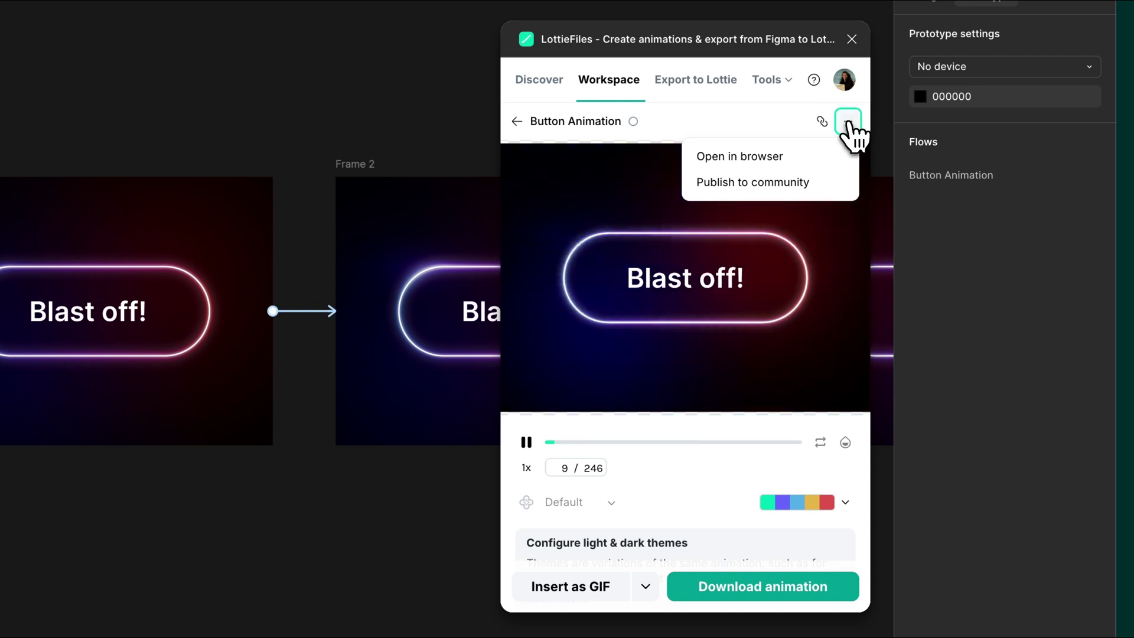
pyautogui.click(815, 156)
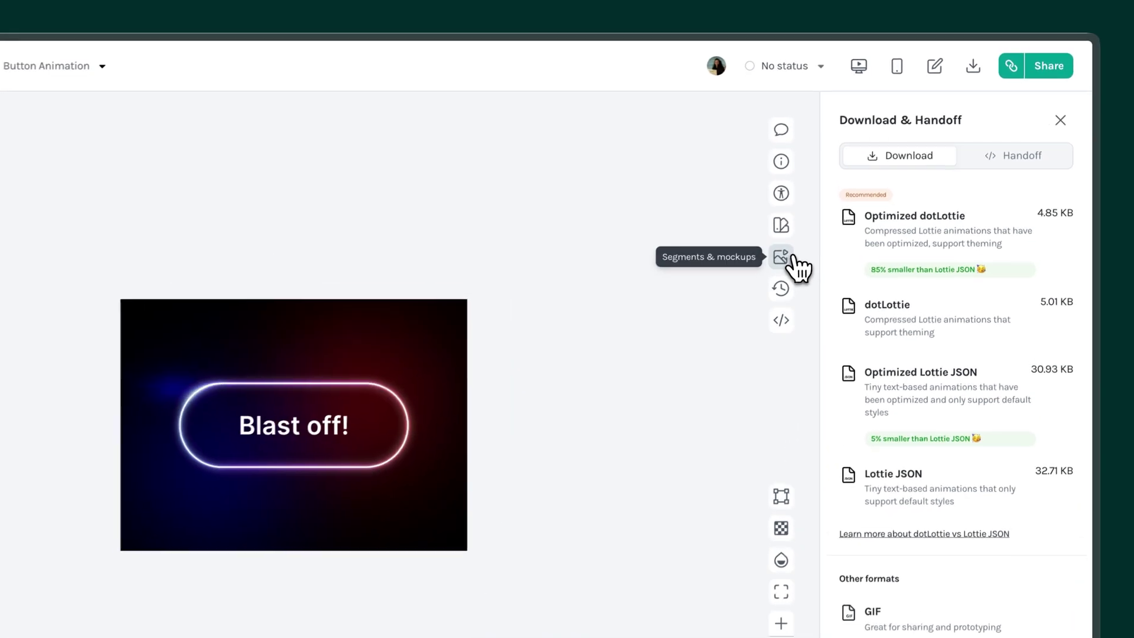
pyautogui.click(792, 257)
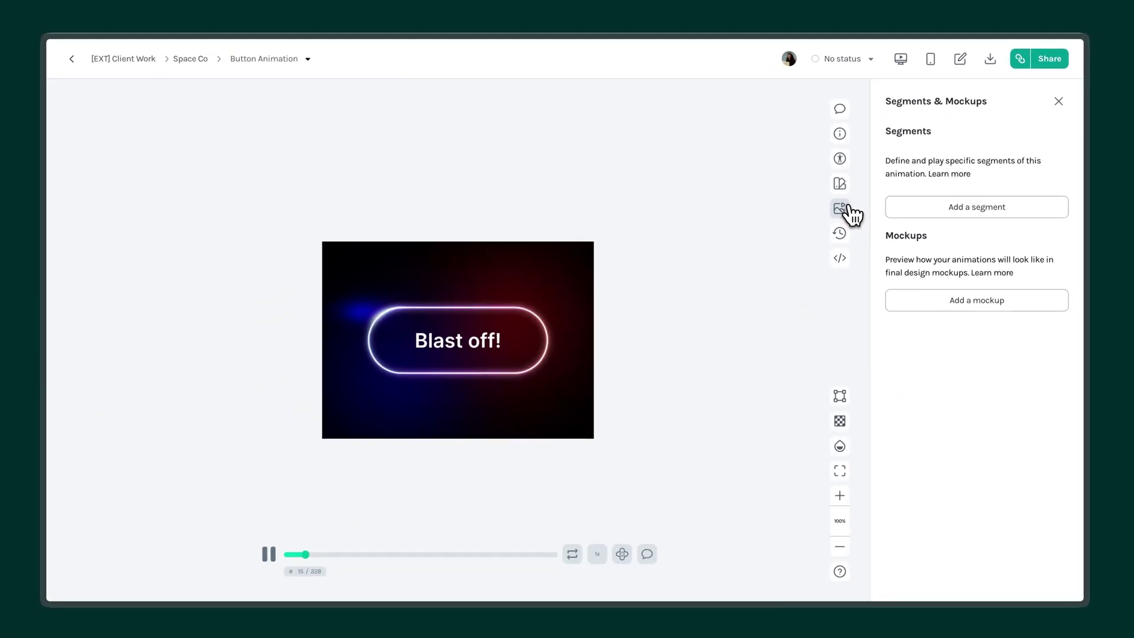
# Create an 'Idle' segment ending at frame 7, save it, and preview it
pyautogui.click(287, 554)
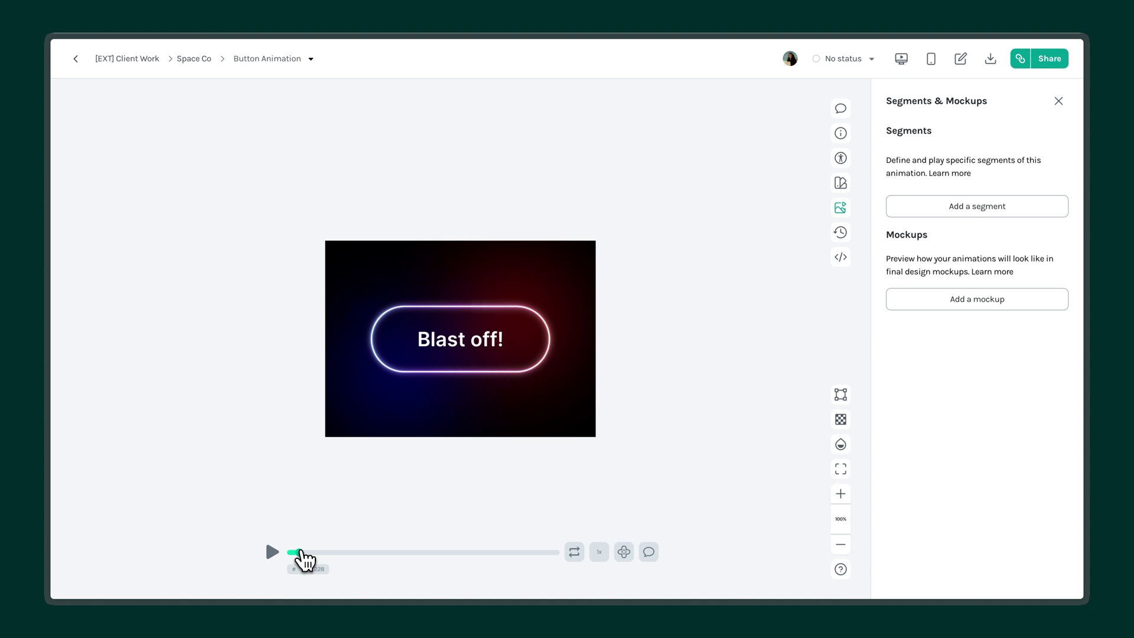
pyautogui.click(977, 206)
pyautogui.doubleClick(954, 210)
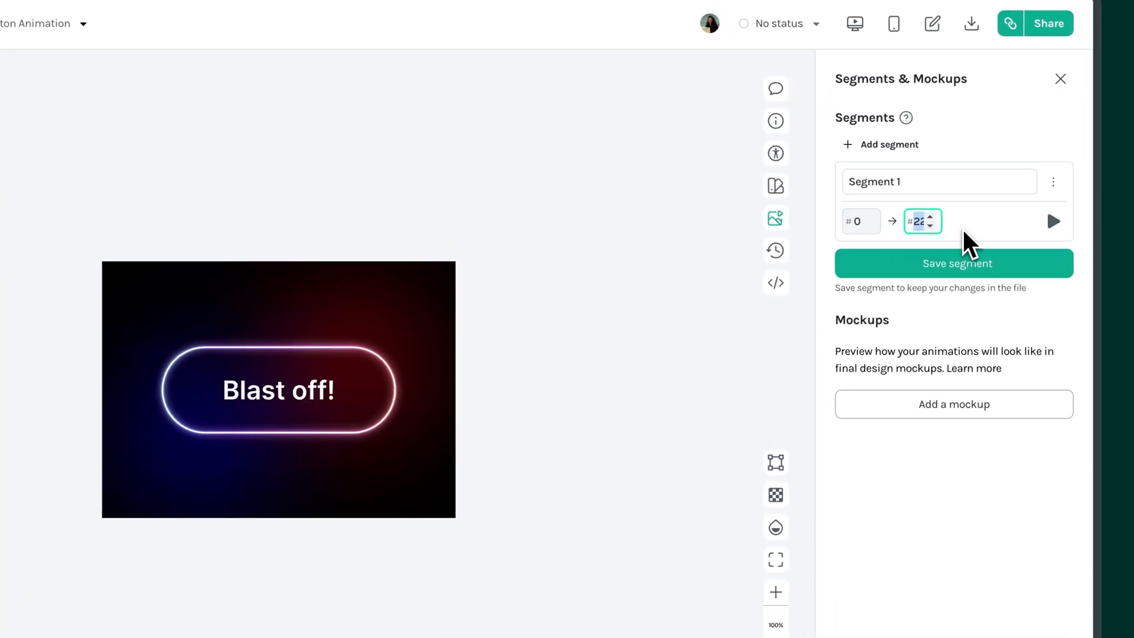
pyautogui.write('7')
pyautogui.tripleClick(909, 181)
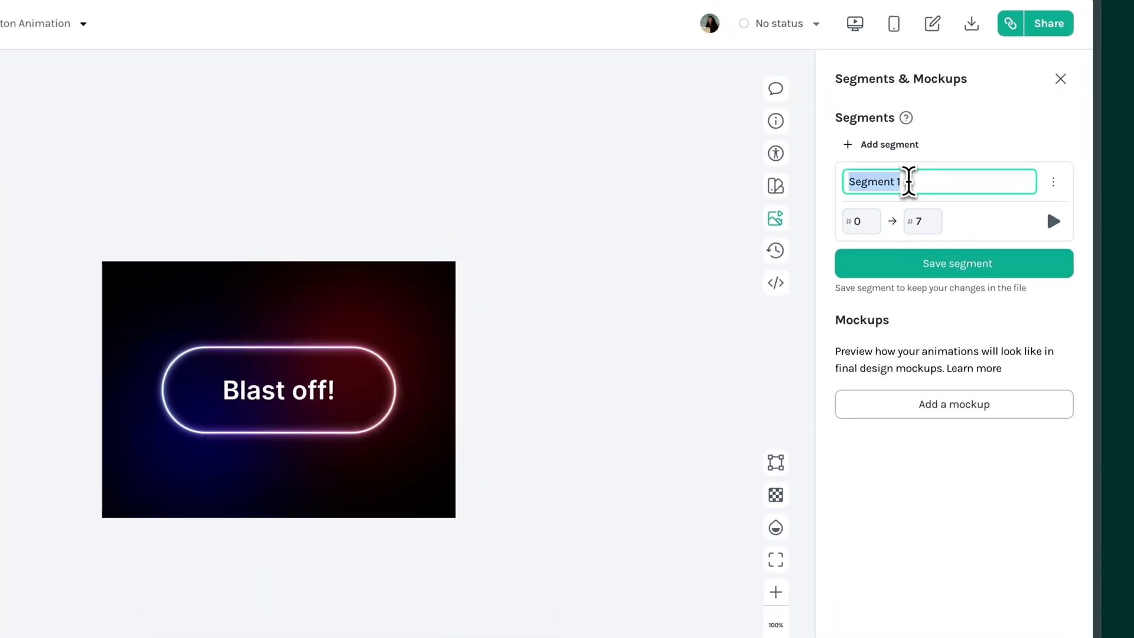
pyautogui.write('Idle')
pyautogui.click(960, 270)
pyautogui.click(1054, 221)
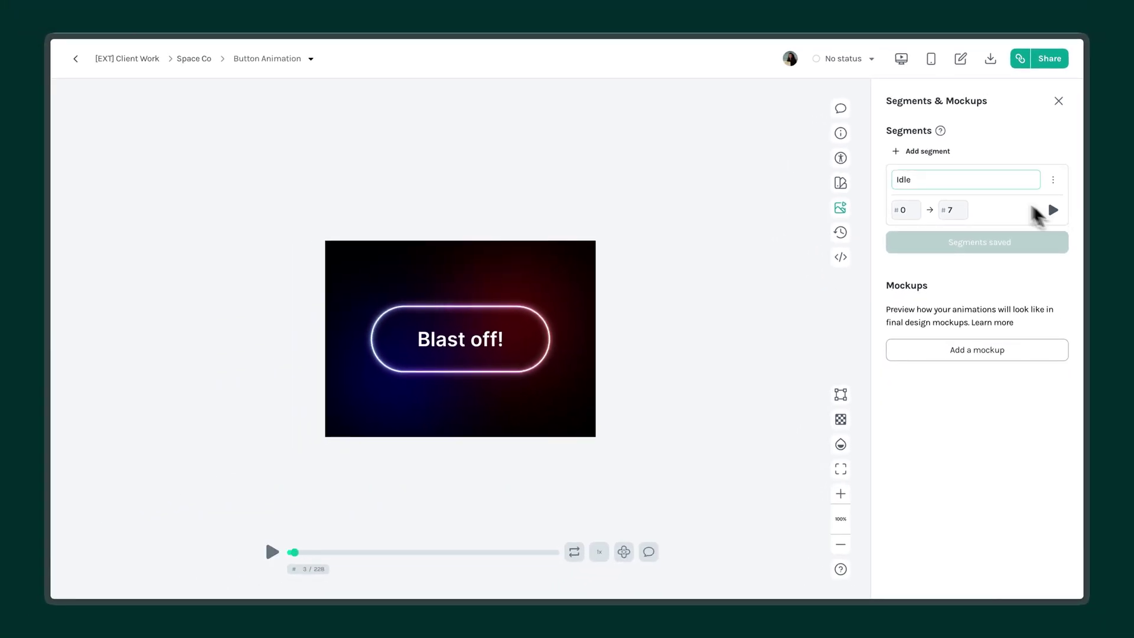
# Add a Hover segment, save the segments, and play Idle and Hover to check them
pyautogui.click(928, 151)
pyautogui.moveTo(296, 552); pyautogui.dragTo(479, 552)
pyautogui.tripleClick(939, 180)
pyautogui.write('Hover')
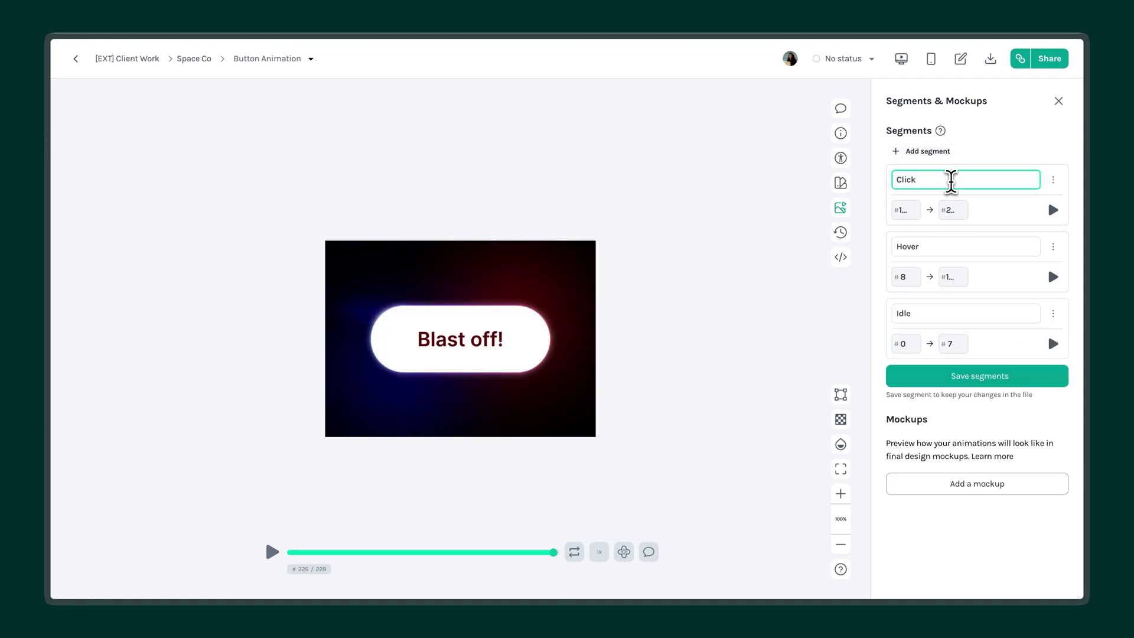
pyautogui.click(981, 377)
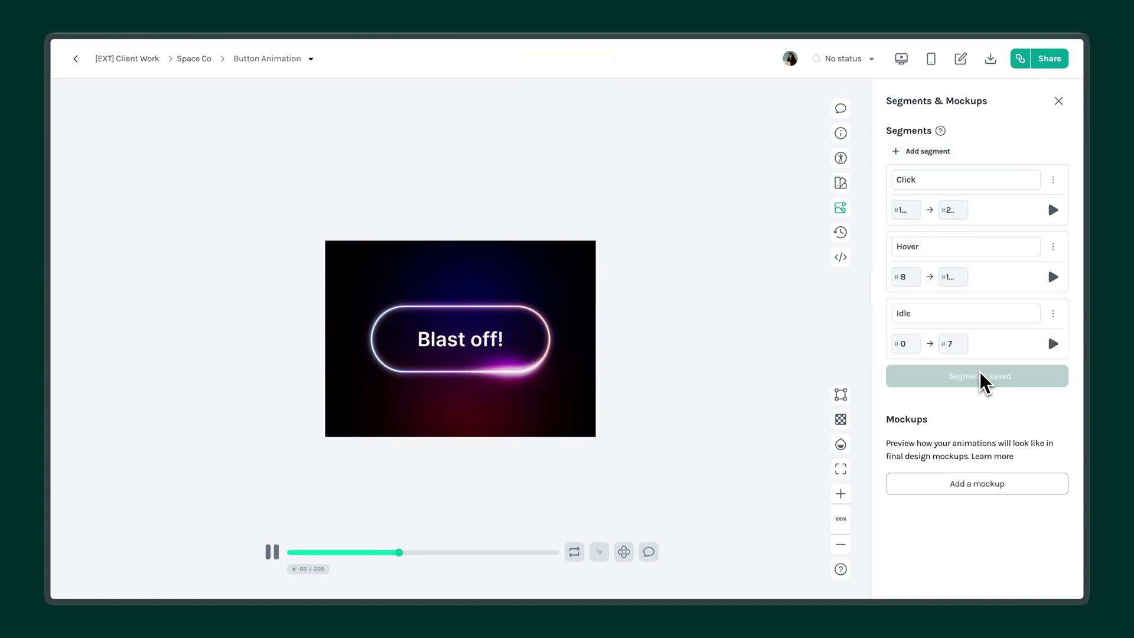
pyautogui.click(1053, 344)
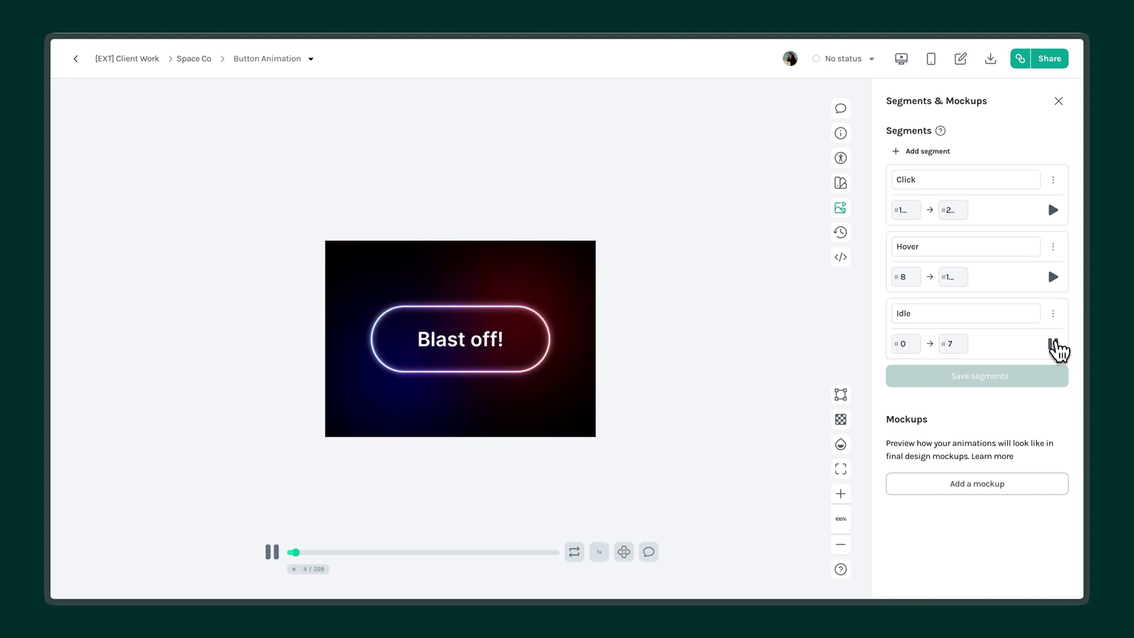
pyautogui.click(1053, 277)
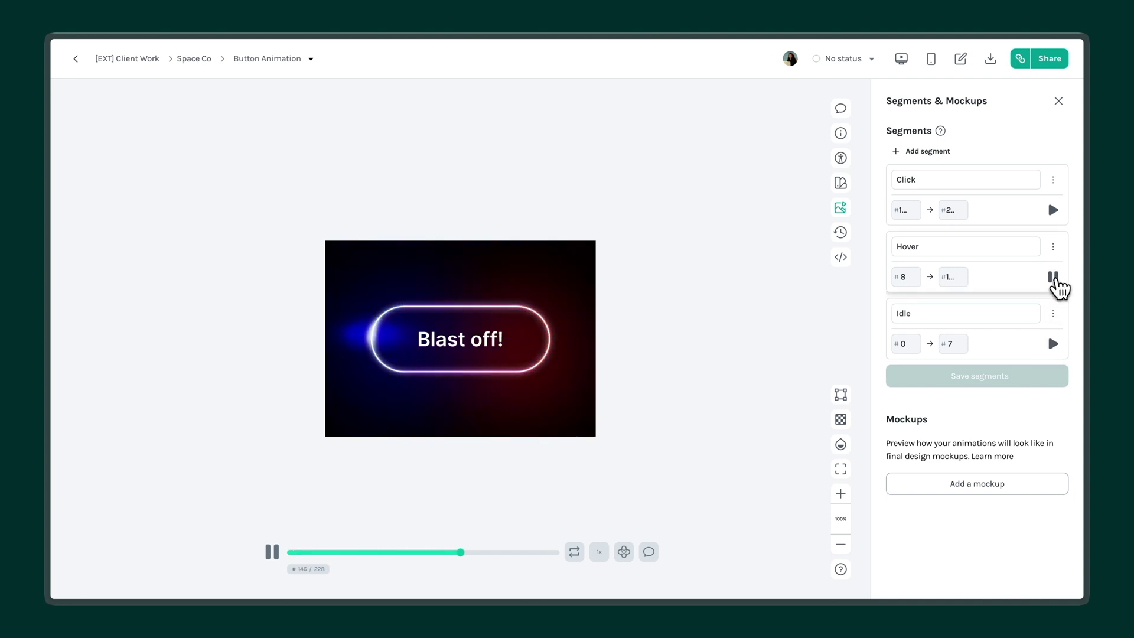
# Play the Click segment, enable the asset CDN, and copy the dotLottie link and HTML embed code
pyautogui.click(1053, 210)
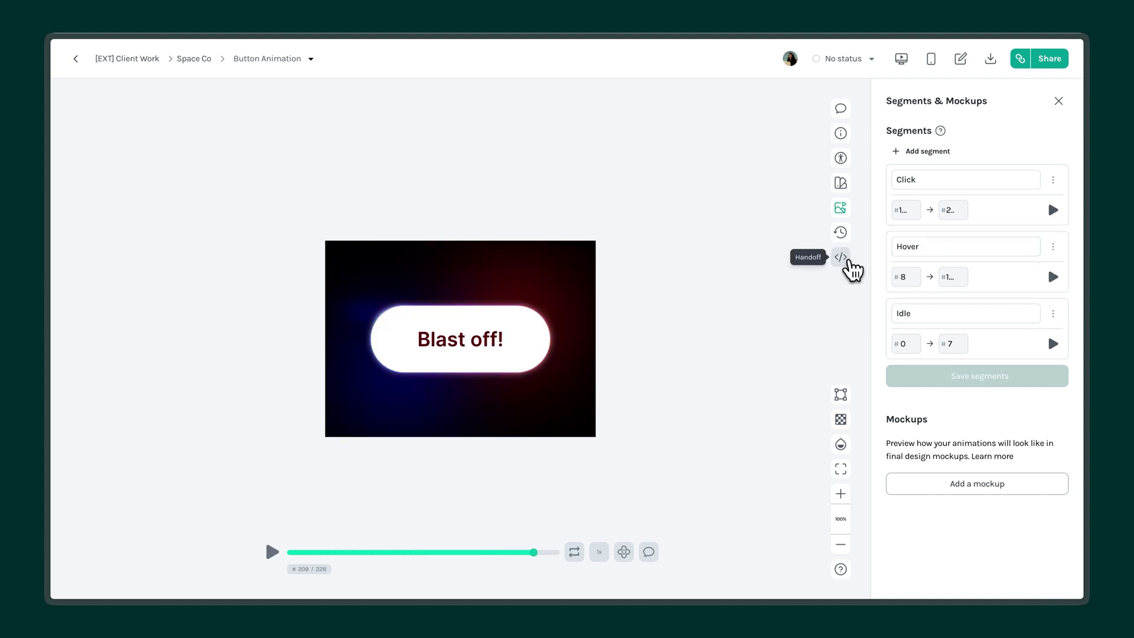
pyautogui.click(842, 259)
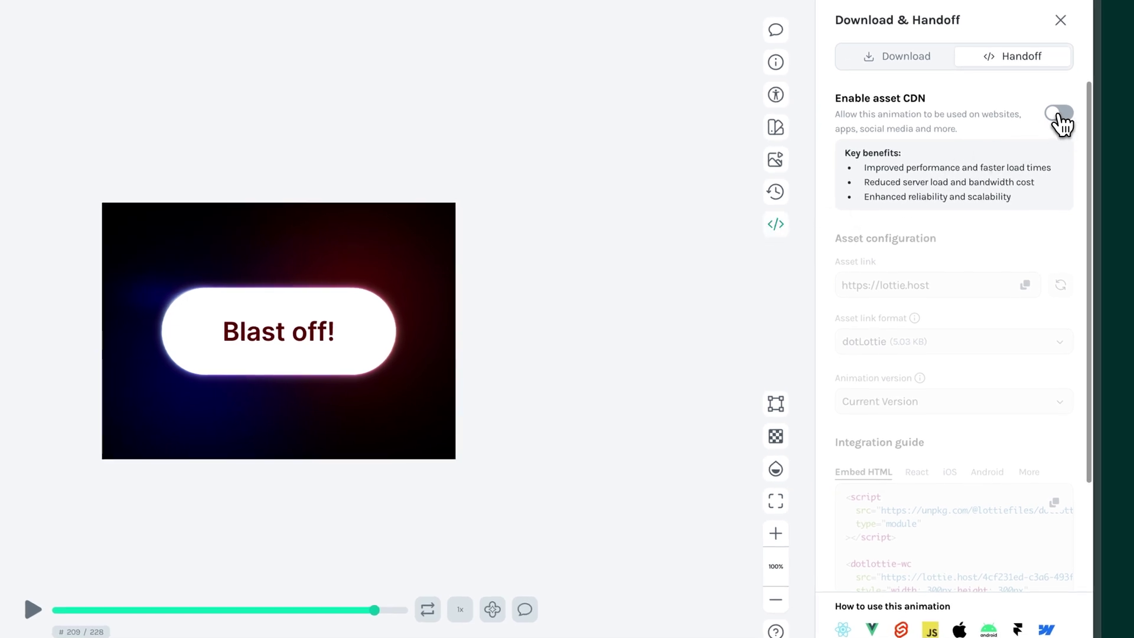
pyautogui.click(1058, 113)
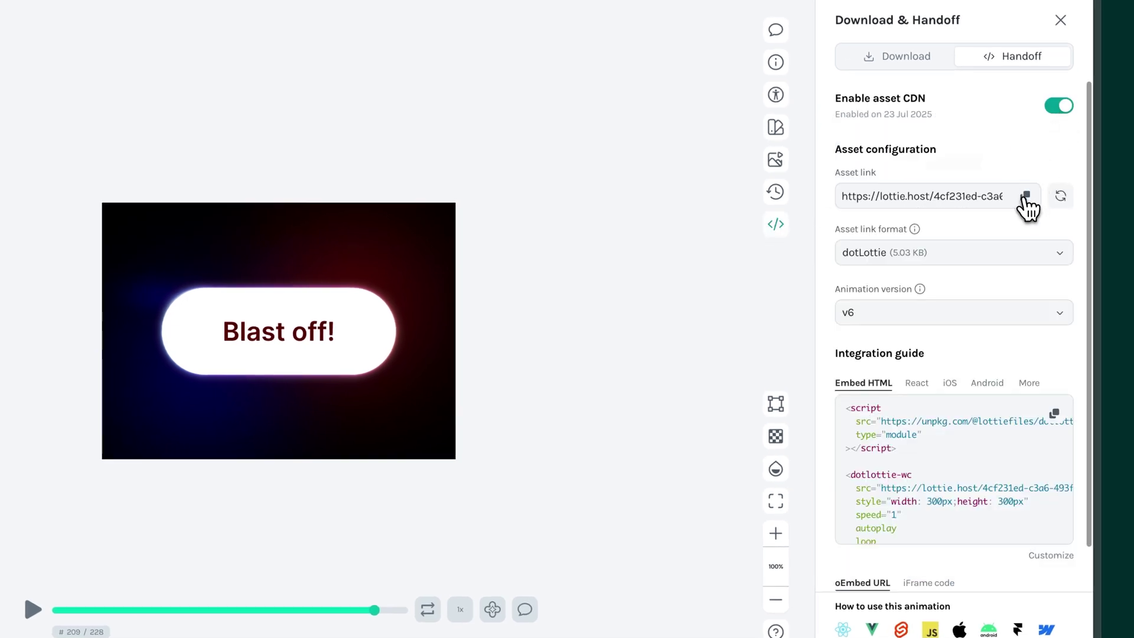
pyautogui.click(1026, 196)
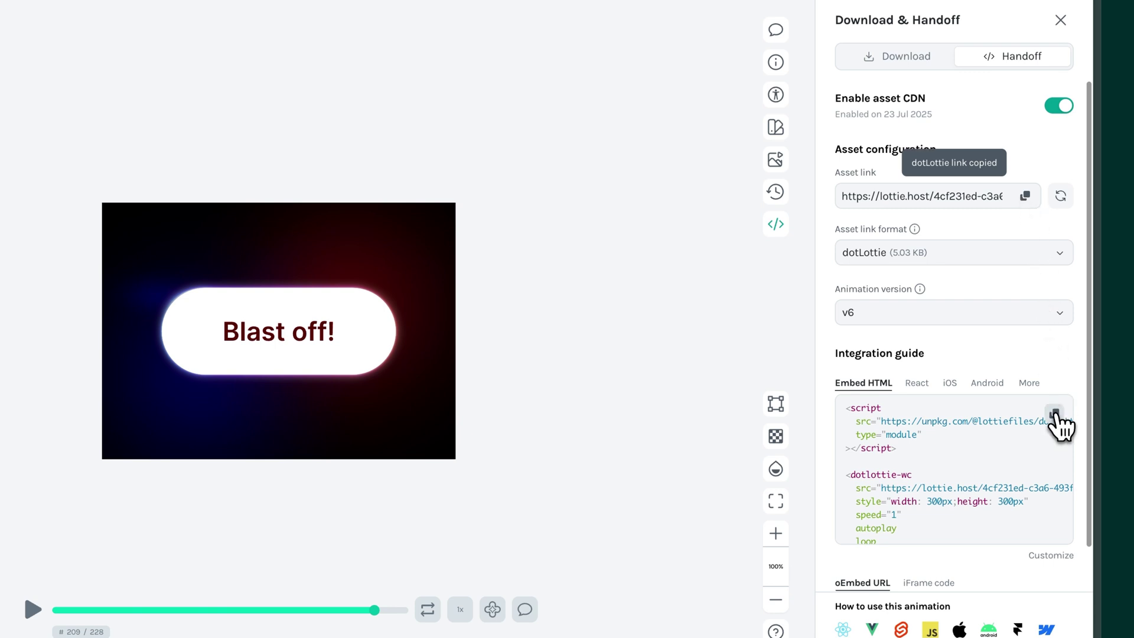
pyautogui.click(1056, 415)
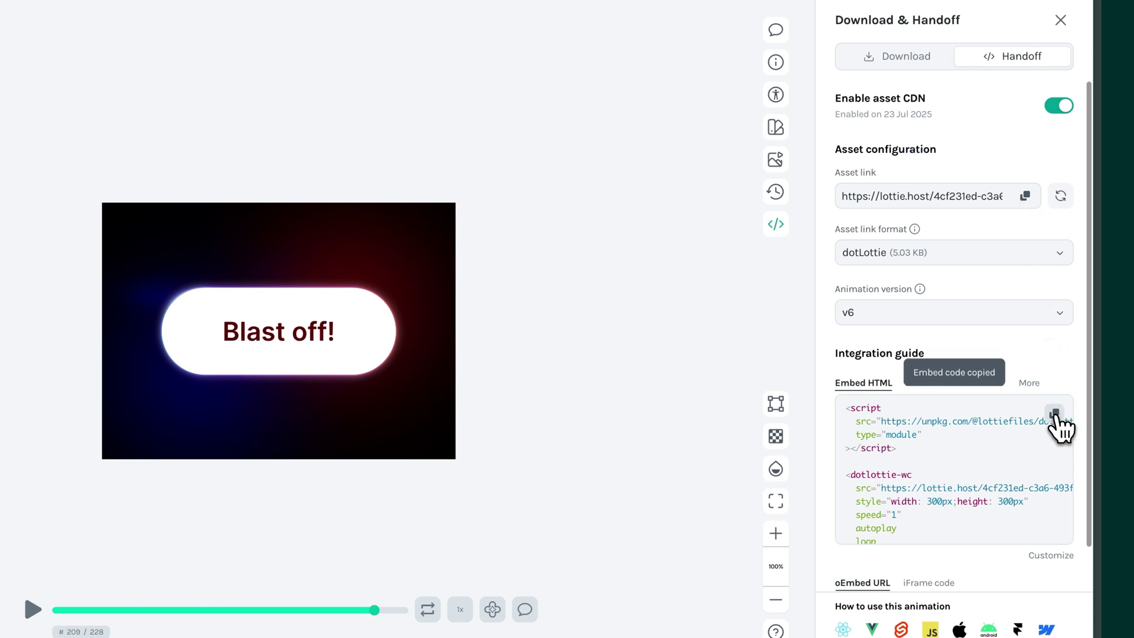